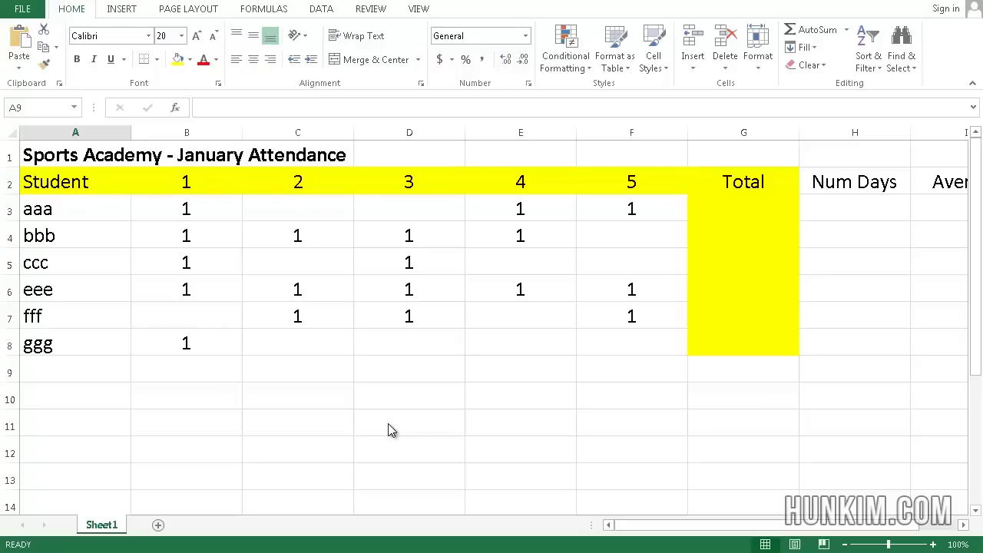
Enter the label 'counta formula' in cell D11.
click(388, 423)
text(count)
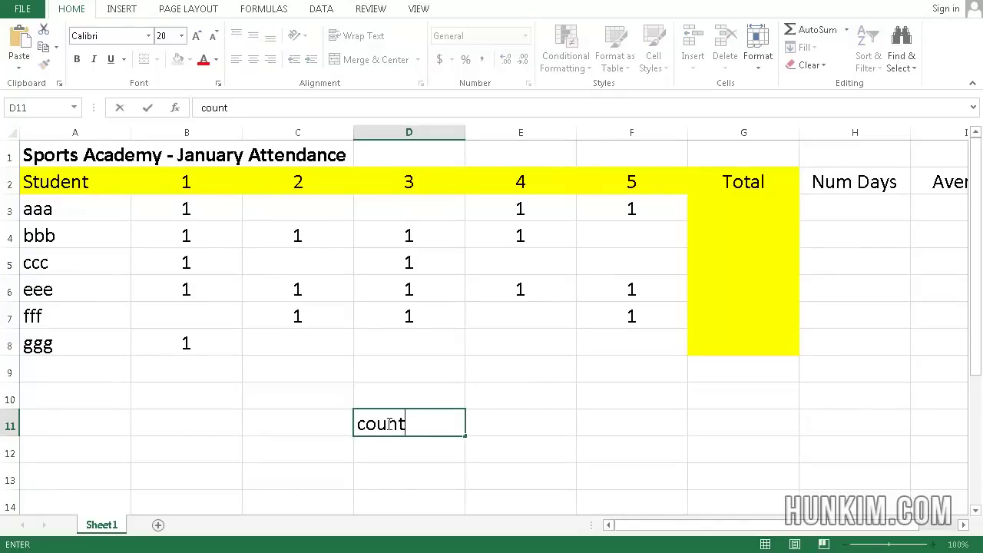
text(a formula)
key(Return)
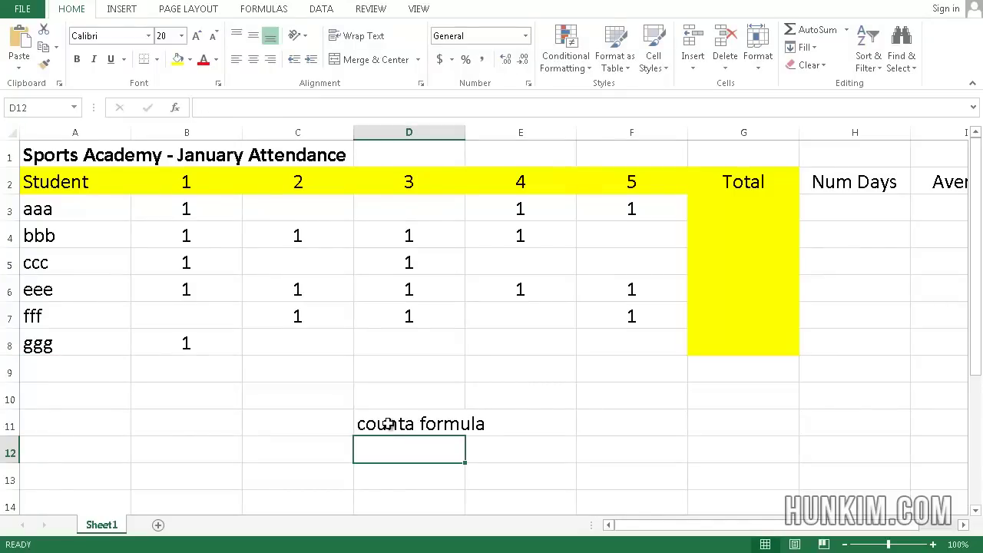
click(217, 212)
click(189, 236)
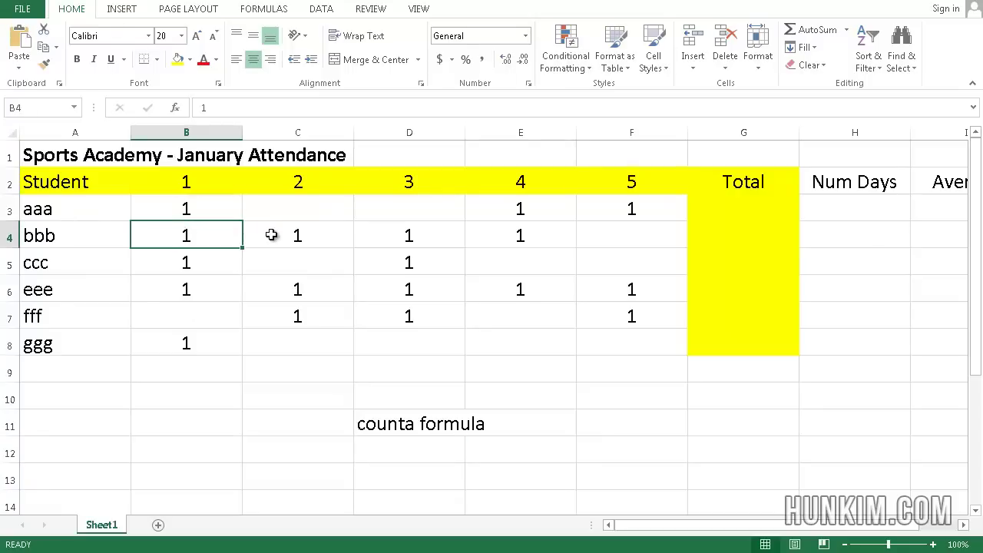
click(329, 235)
click(210, 210)
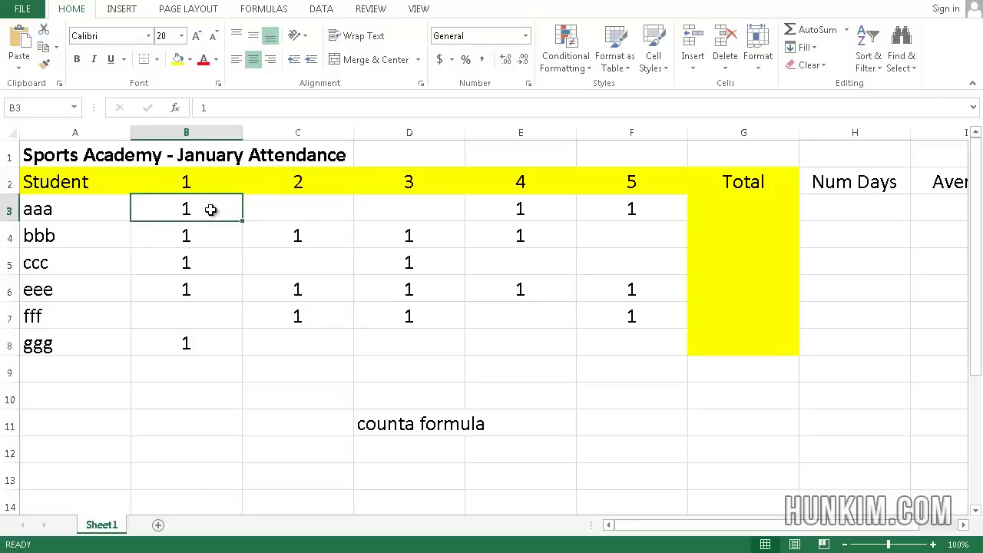
click(62, 213)
click(62, 250)
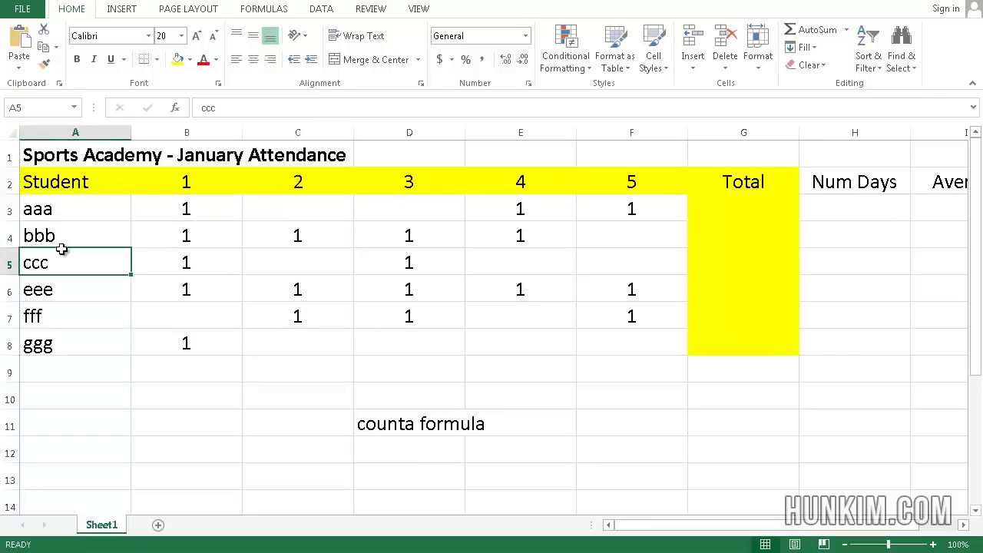
click(209, 206)
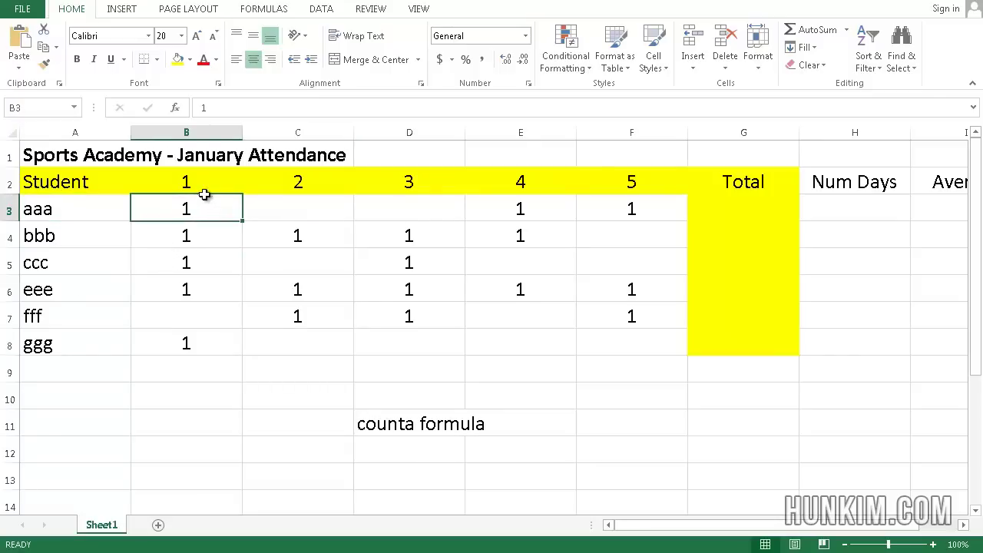
click(205, 186)
click(270, 186)
click(401, 175)
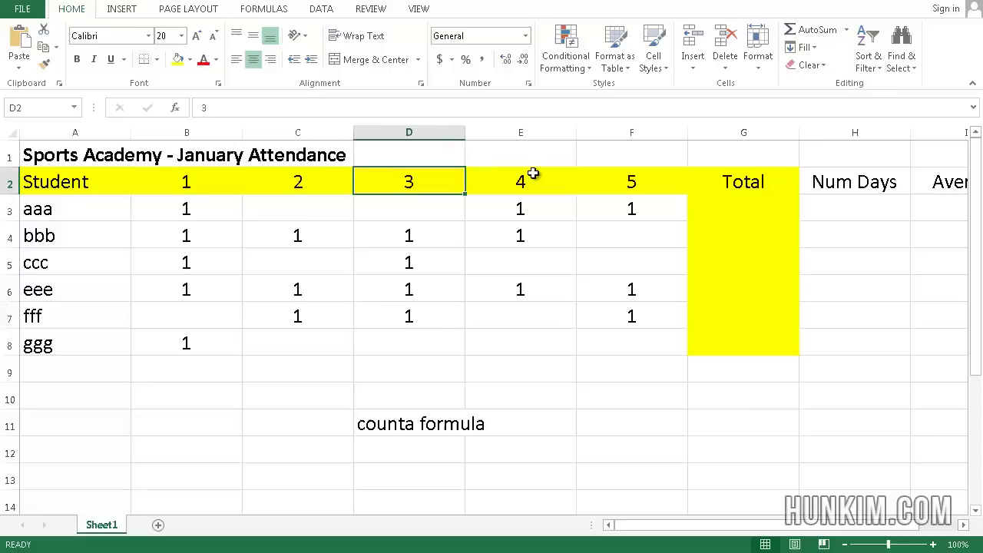
click(533, 175)
click(591, 182)
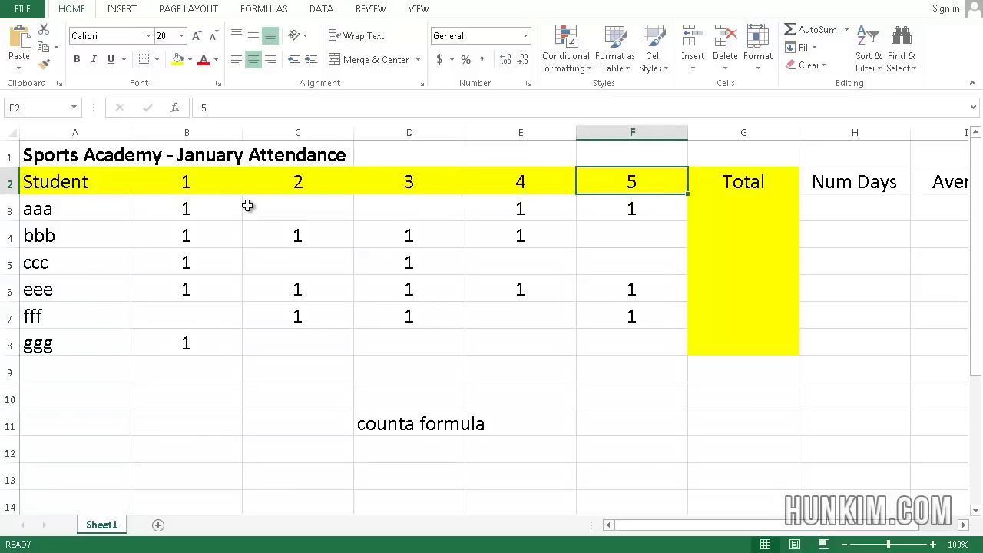
click(185, 204)
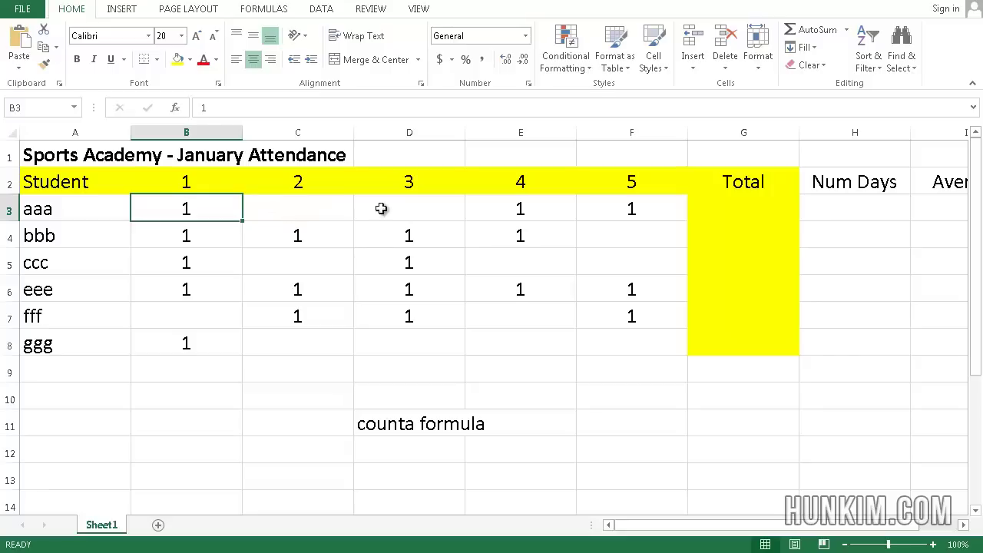
click(203, 234)
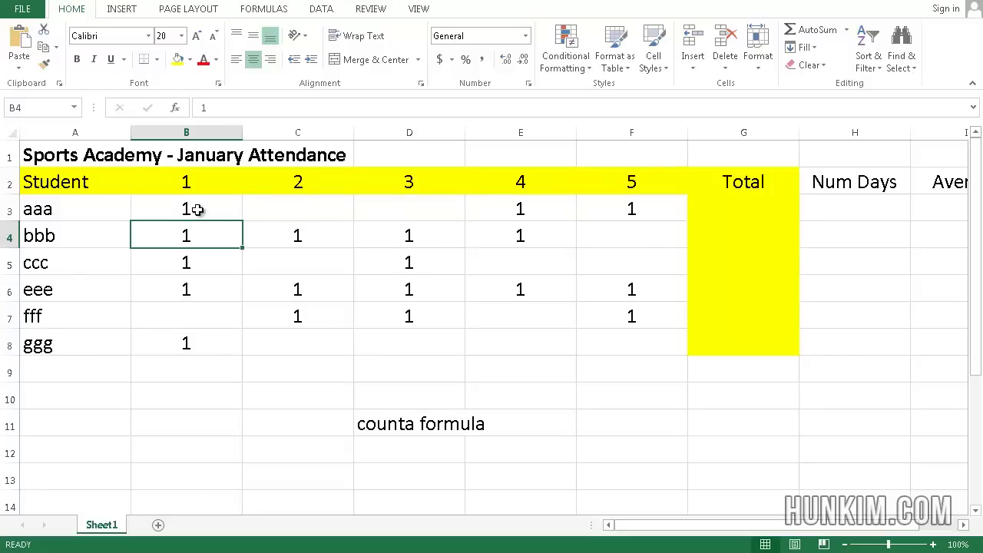
click(197, 209)
click(321, 205)
click(511, 207)
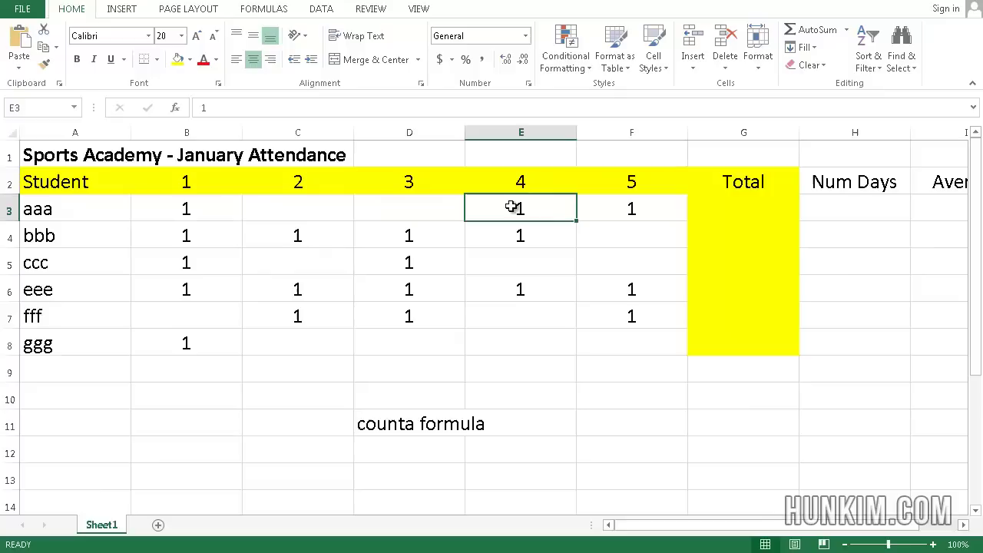
click(620, 201)
click(482, 224)
click(392, 224)
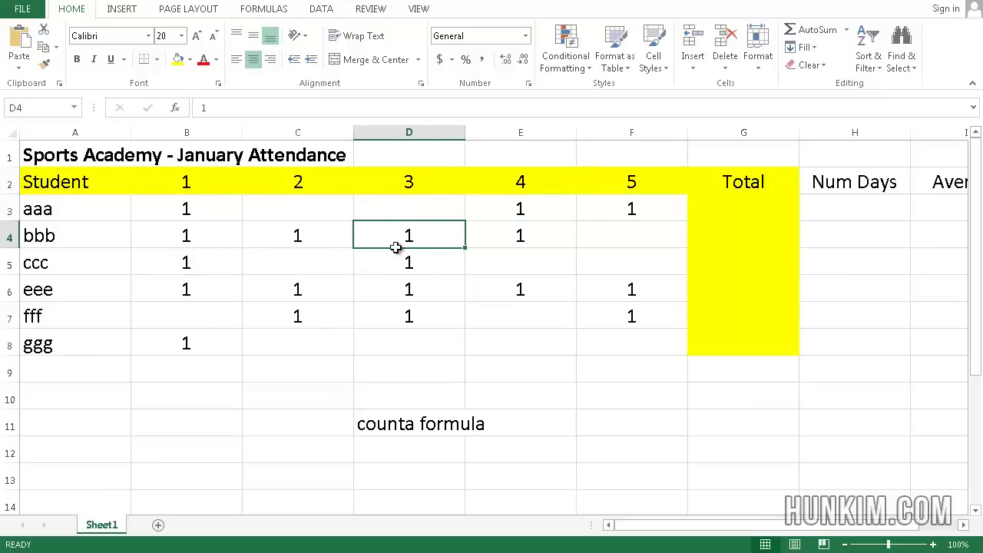
click(738, 215)
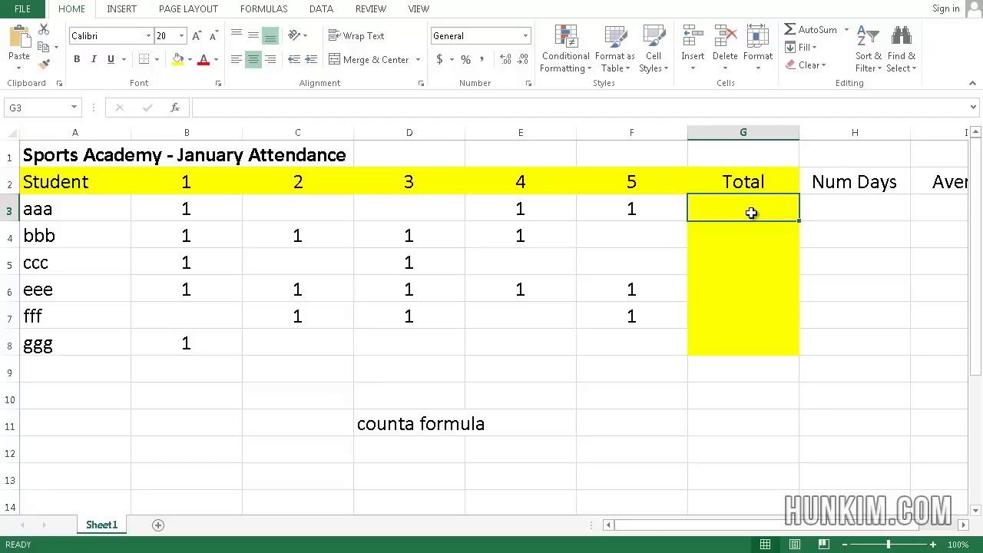
Enter =COUNTA(B3:F3) in G3 so aaa's Total shows 3.
text(=counta)
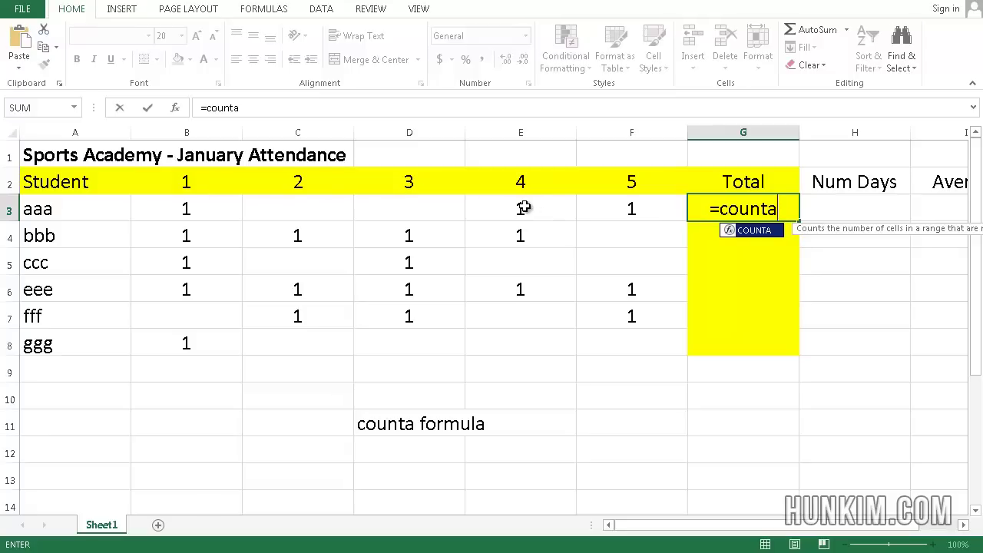
text(()
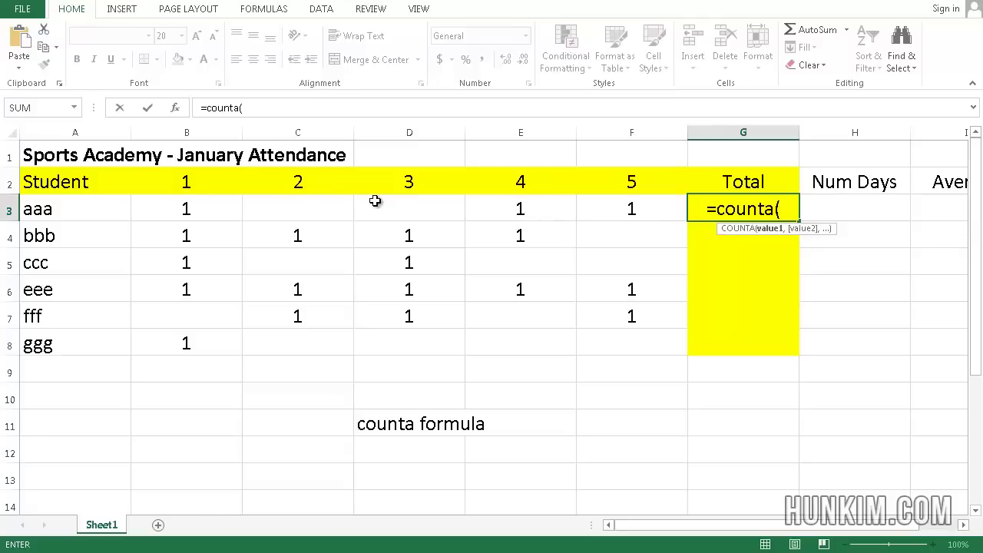
drag(187, 209, 615, 201)
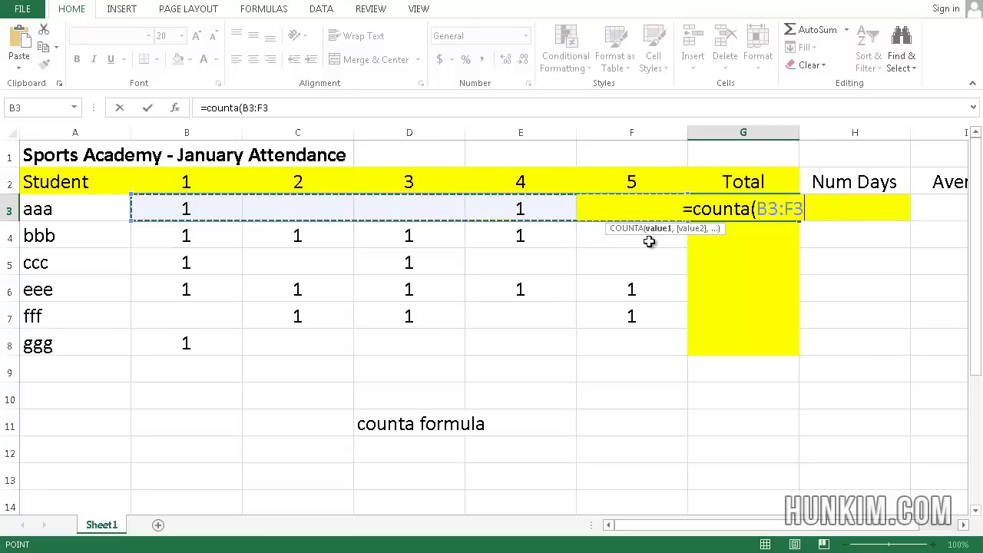
text())
key(Return)
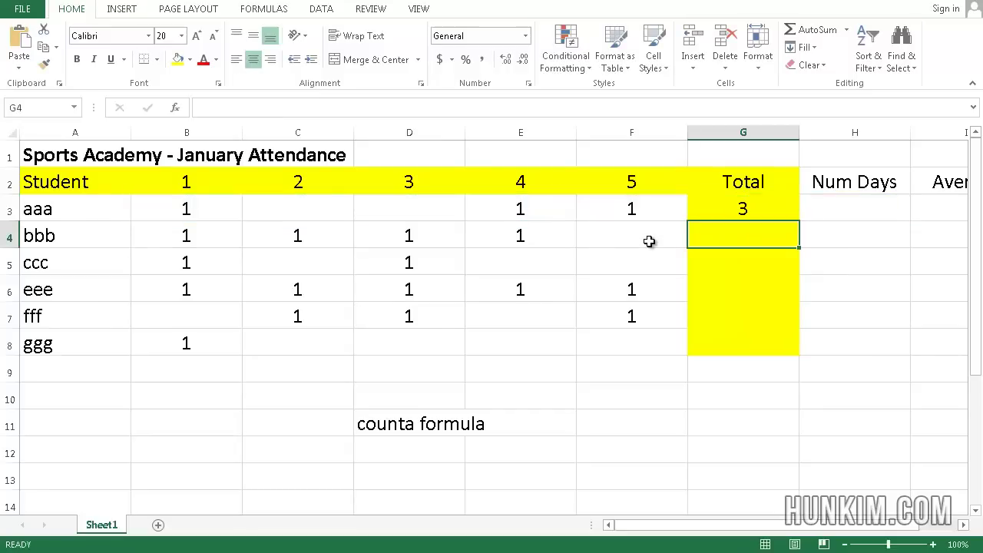
Fill the G3 COUNTA formula down to G7, giving totals 4, 2, 5 and 3.
click(725, 208)
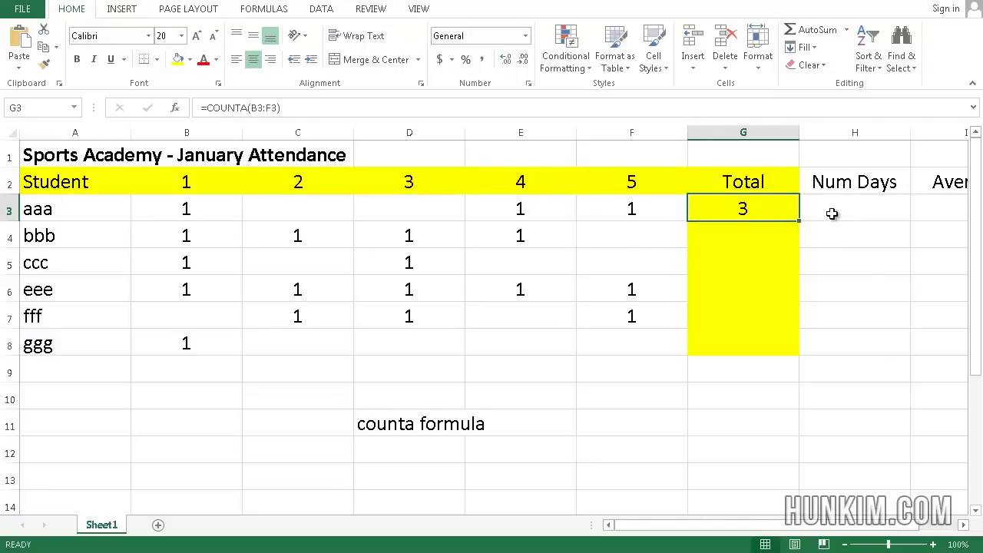
drag(800, 222, 796, 318)
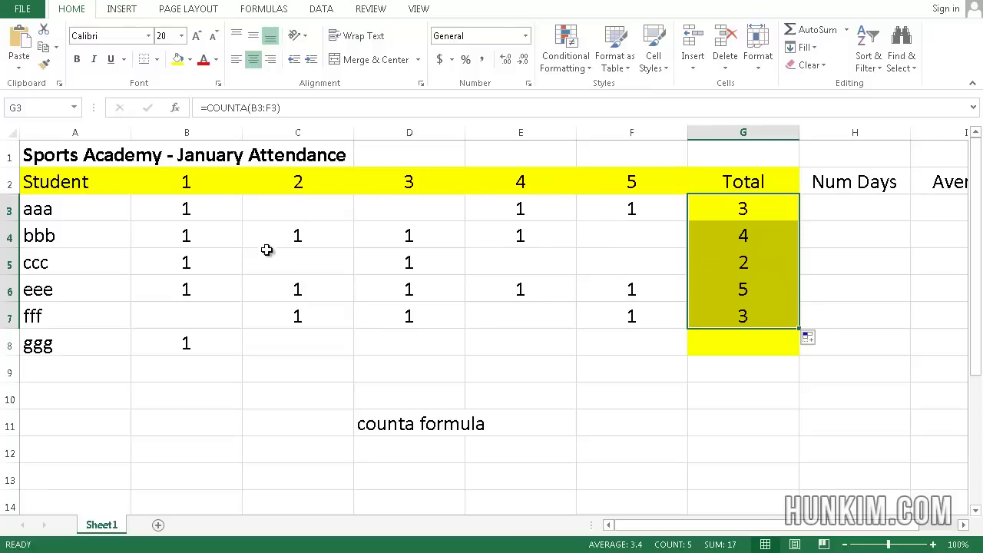
click(756, 234)
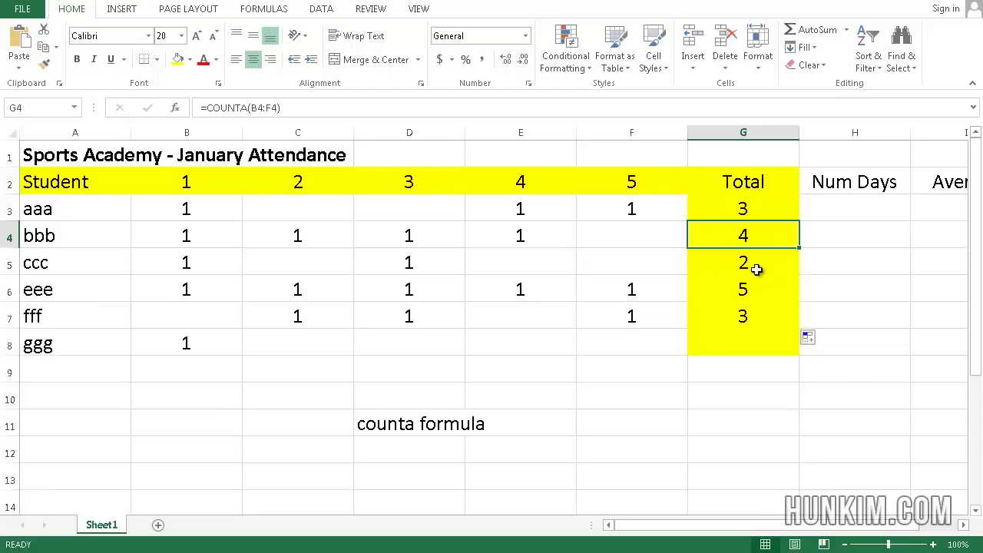
click(754, 267)
click(756, 283)
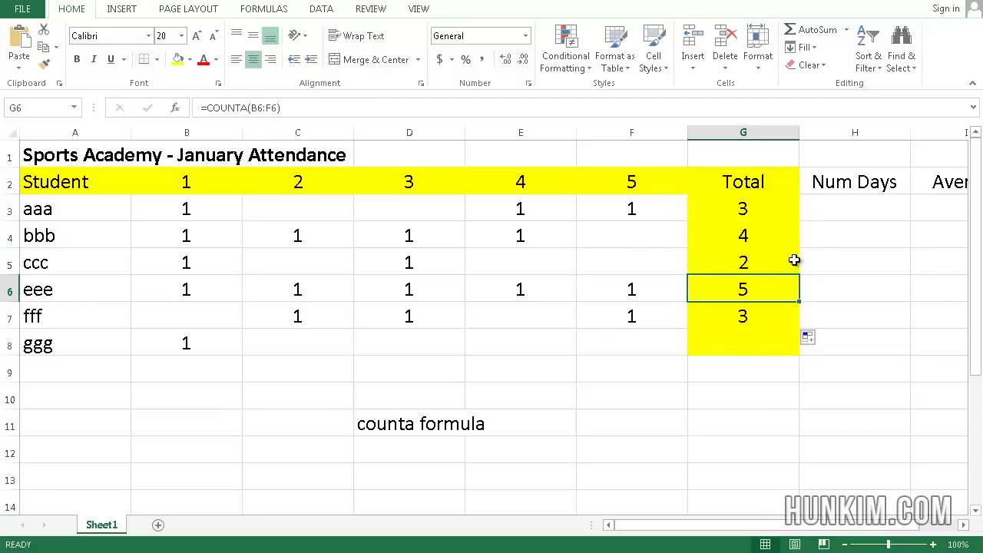
click(860, 214)
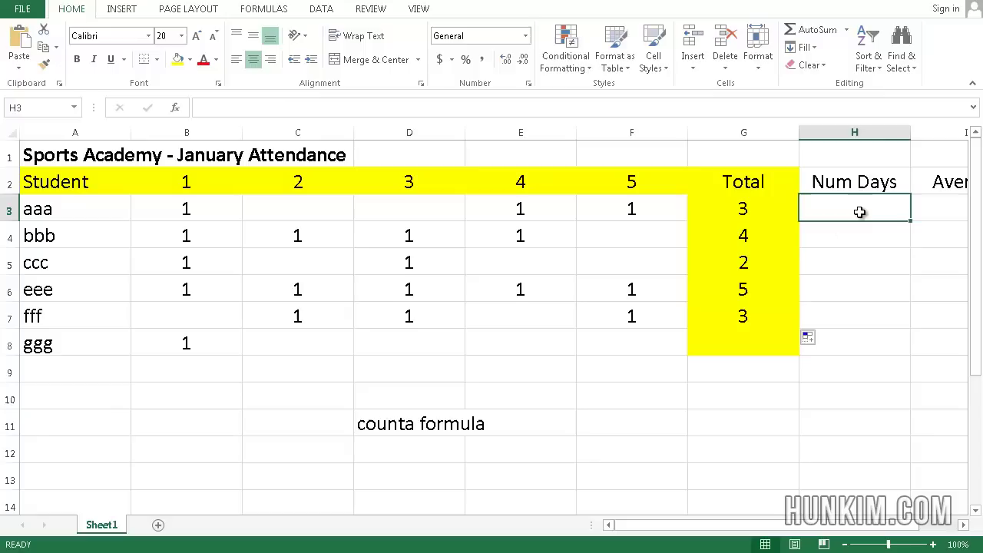
Enter =COUNTA(B2:F2) in H3 so aaa's Num Days shows 5.
text(=c)
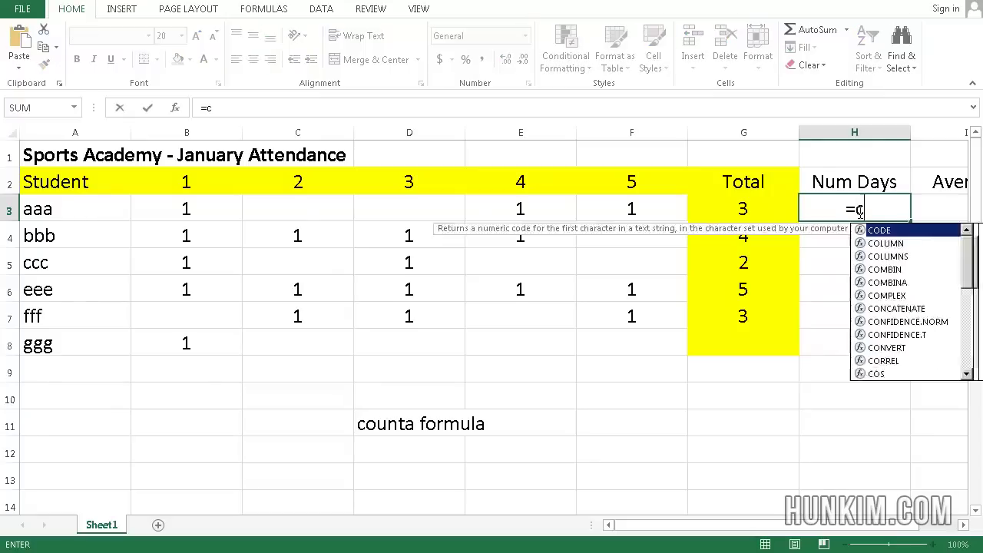
text(ounta()
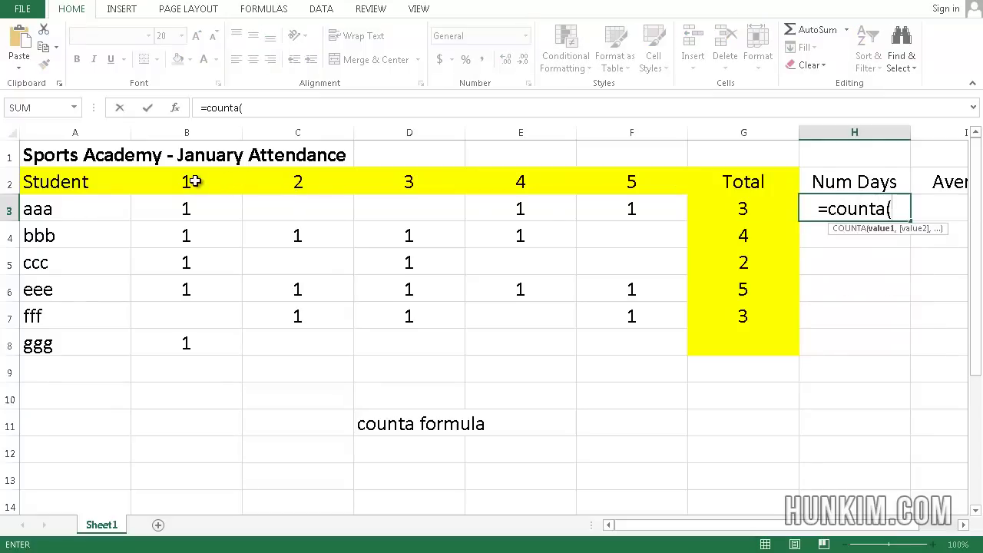
drag(192, 180, 622, 181)
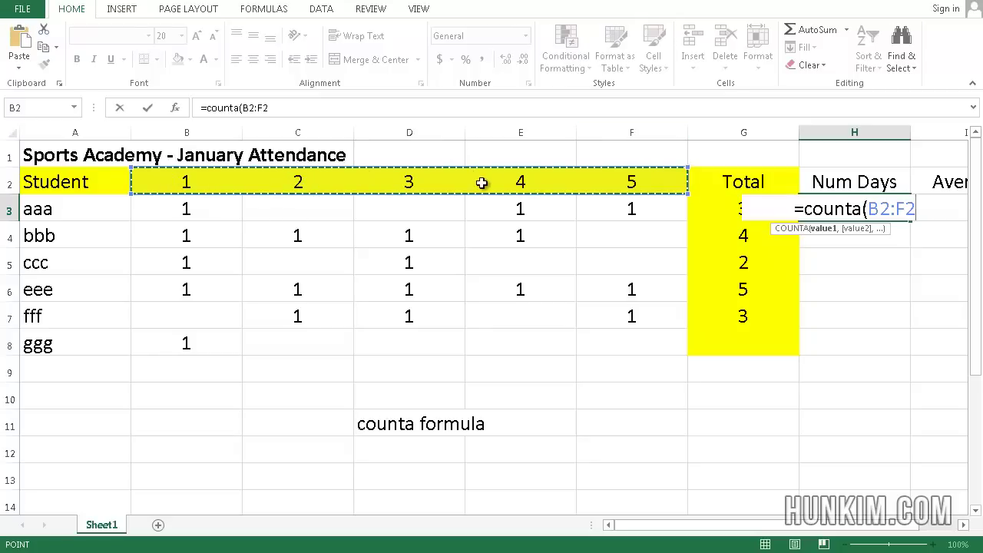
key(Return)
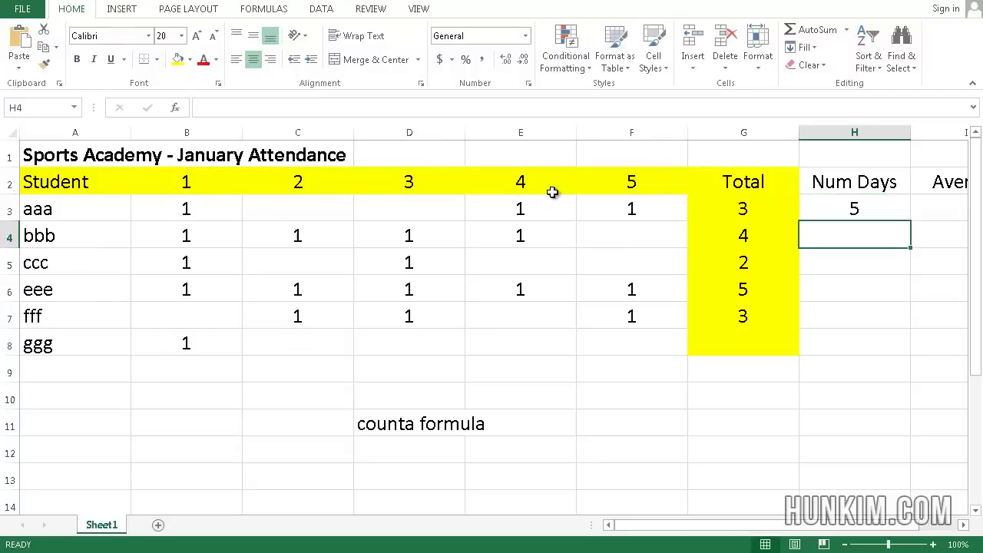
click(854, 201)
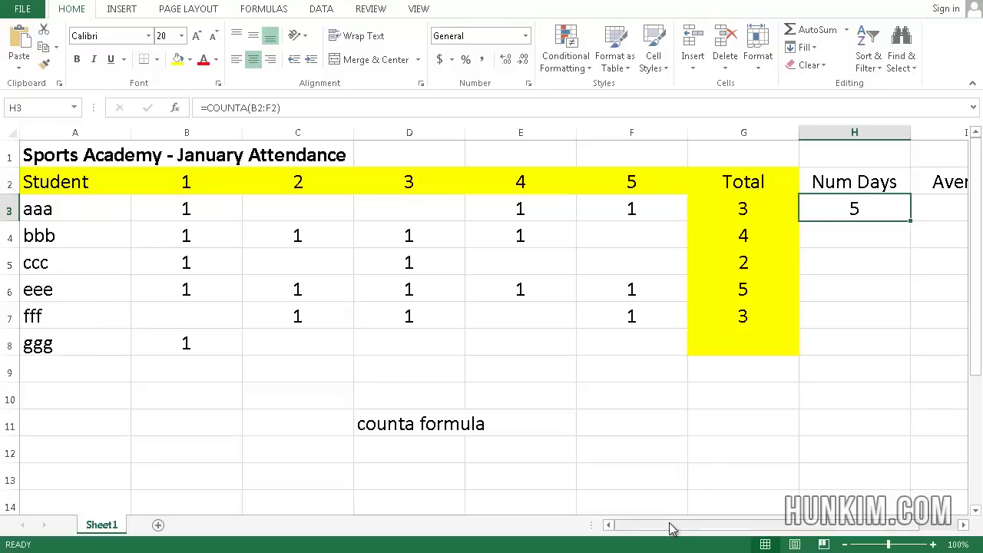
drag(689, 528, 727, 528)
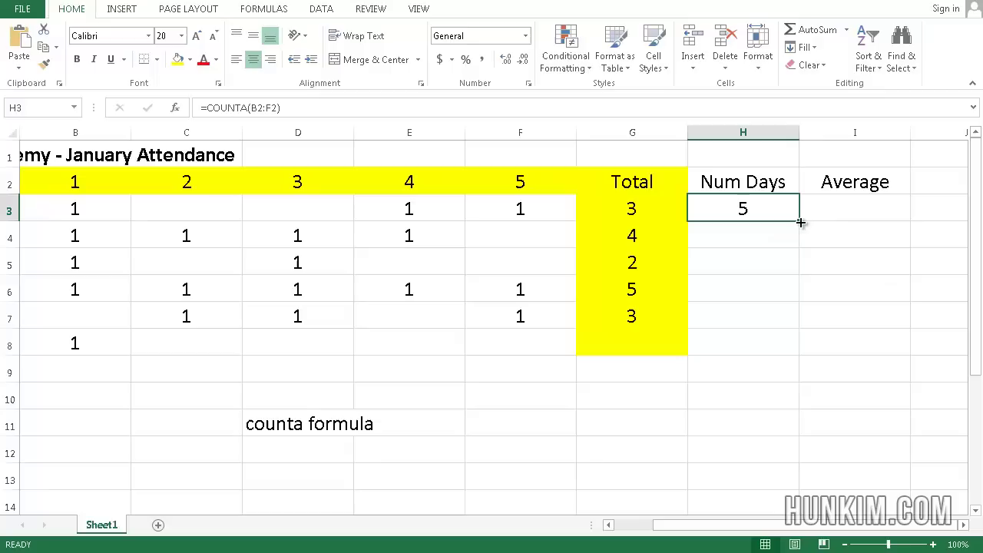
drag(800, 222, 798, 328)
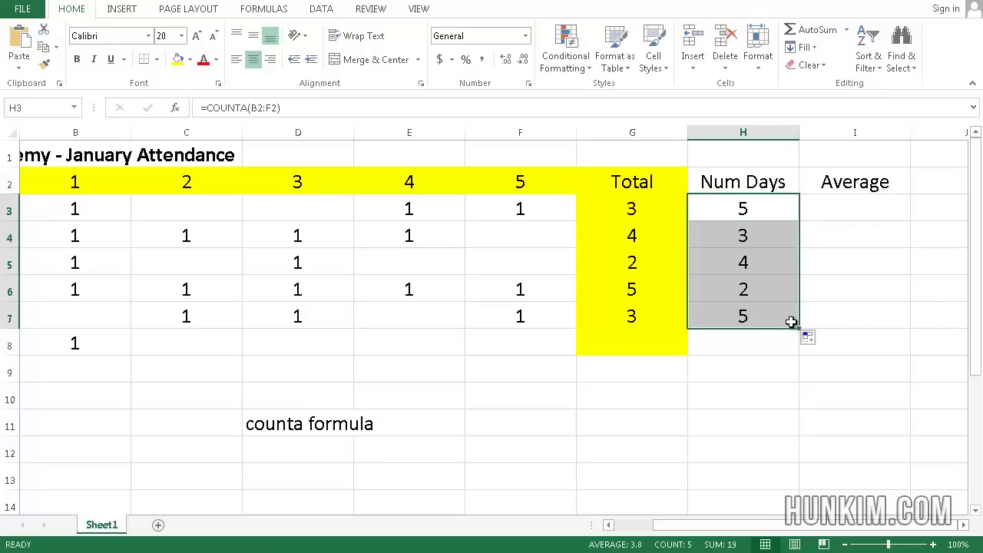
key(ctrl+z)
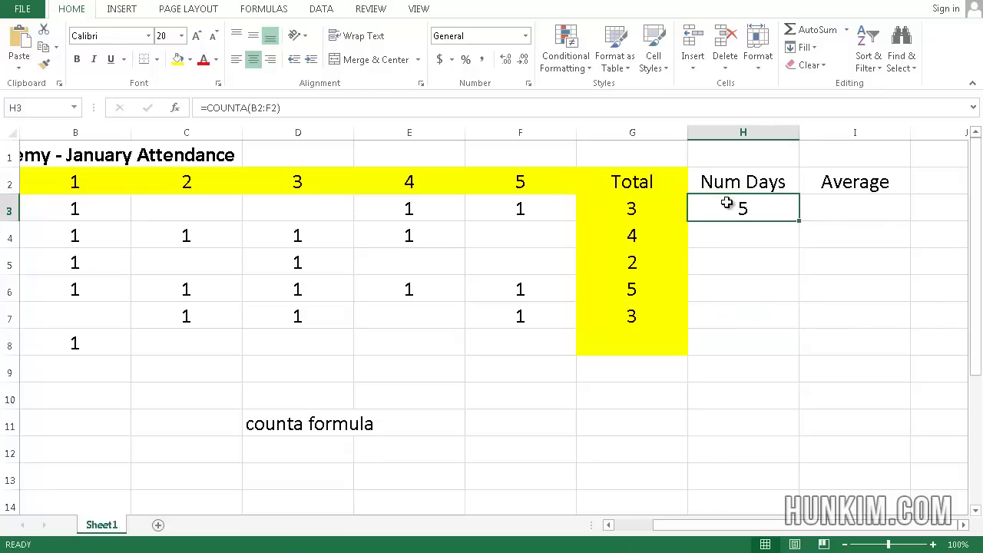
click(748, 255)
click(743, 212)
Change H3 to =COUNTA($B$2:$F$2) and fill it down to H7, all showing 5.
click(247, 108)
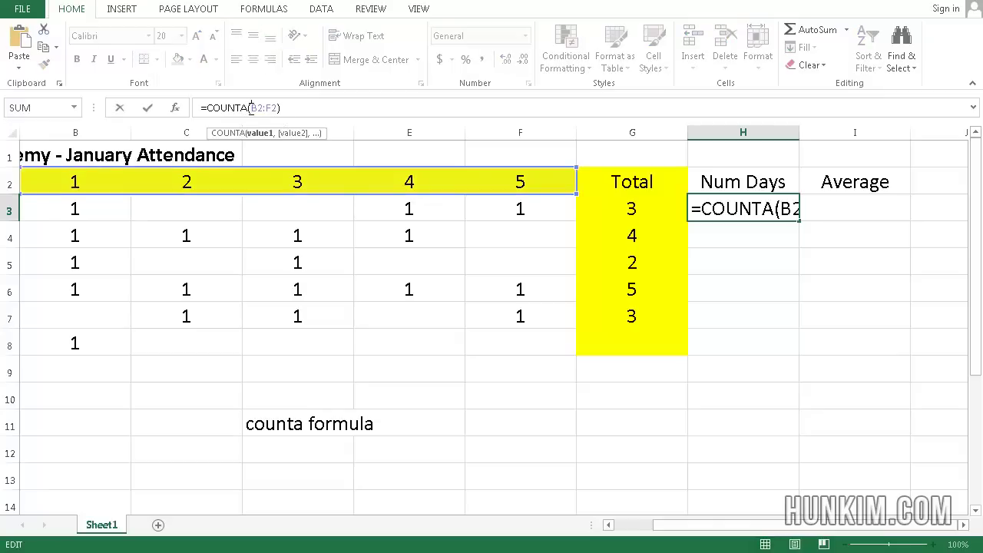
text($)
key(Right)
text($)
key(Right)
key(Right)
text($)
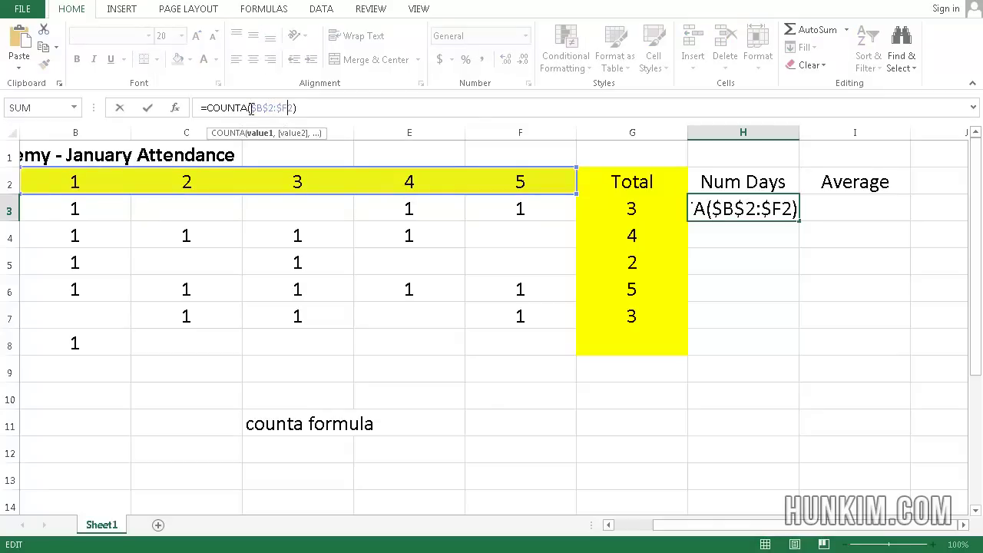
key(Right)
text($)
key(Return)
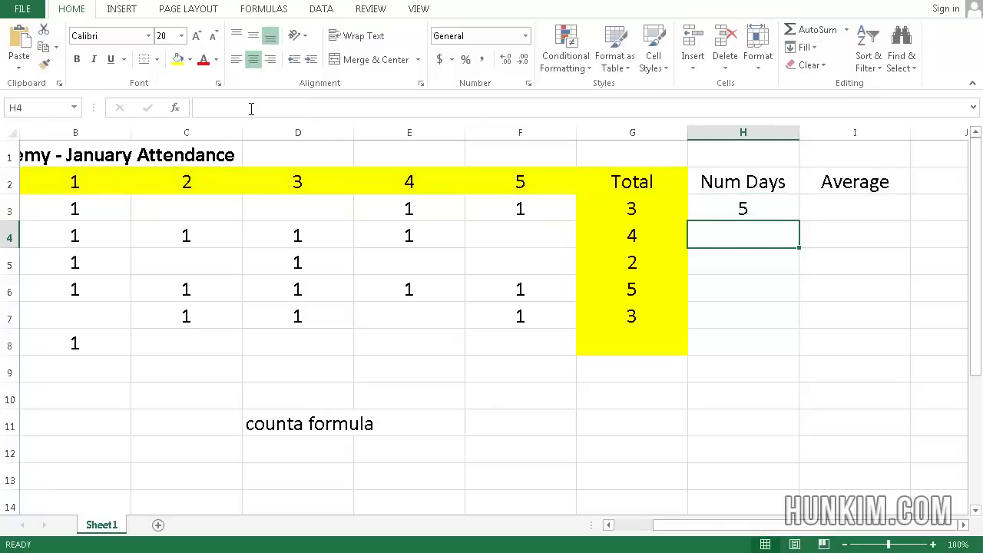
click(768, 204)
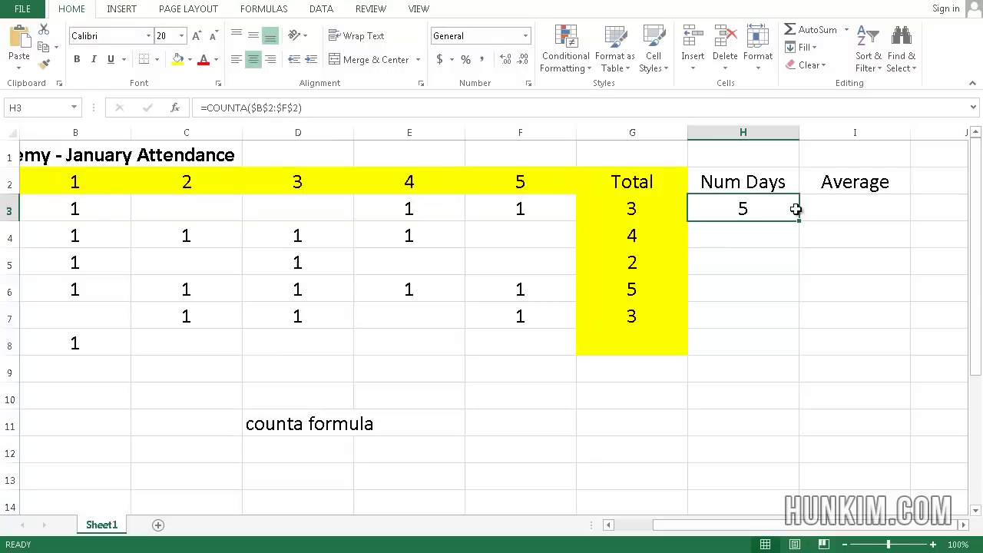
drag(801, 221, 779, 330)
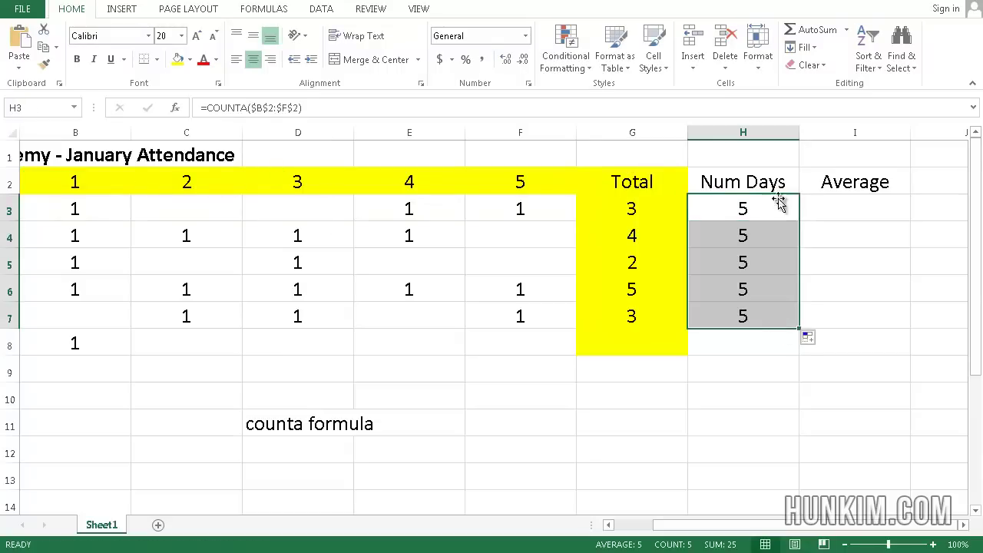
Enter =AVERAGE(G3/H3) in I3 so aaa's Average shows 0.6.
click(842, 212)
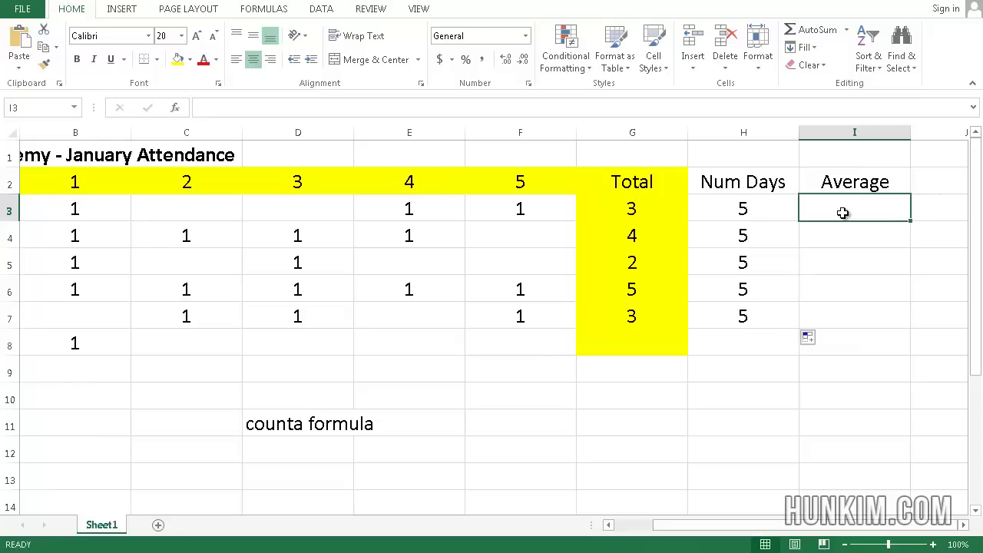
text(=average)
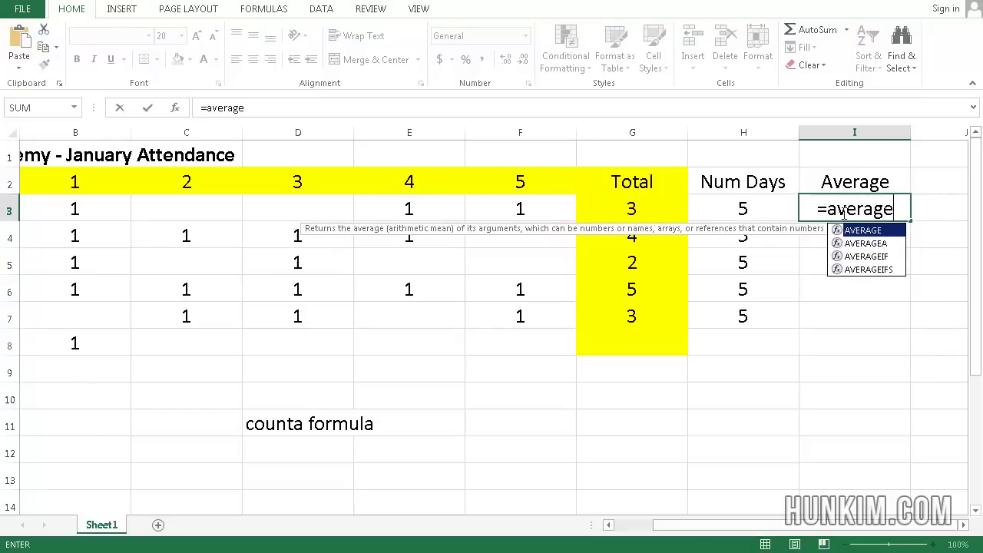
text(()
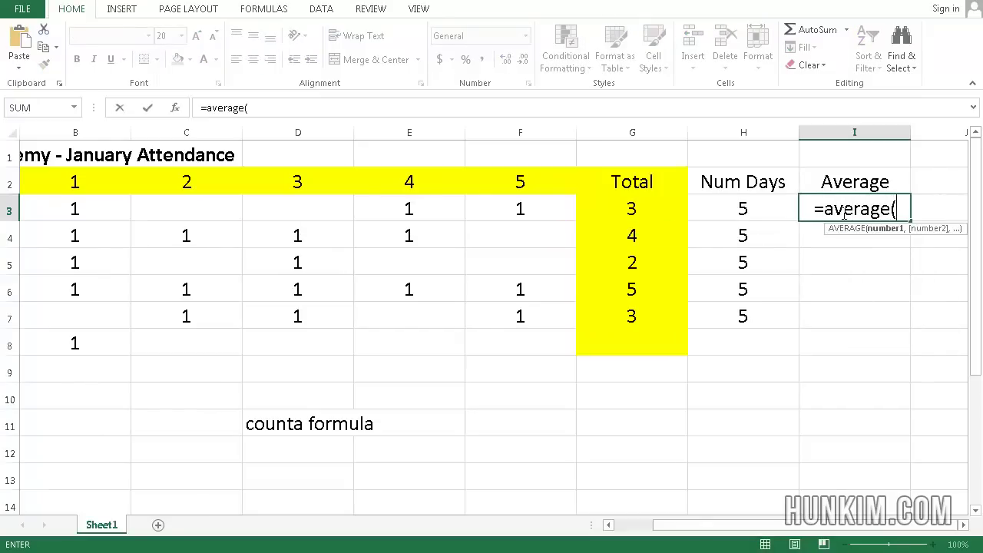
click(634, 218)
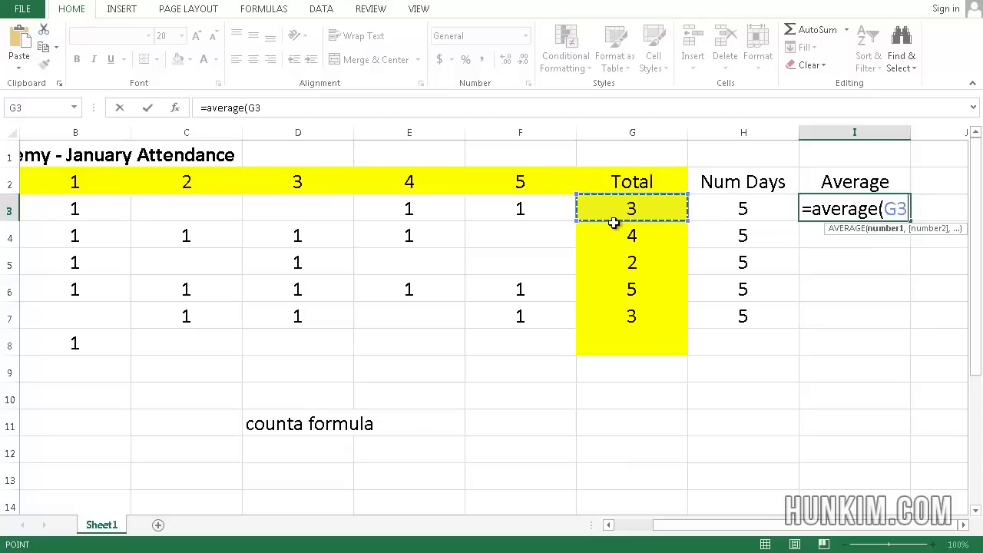
text(/)
click(737, 217)
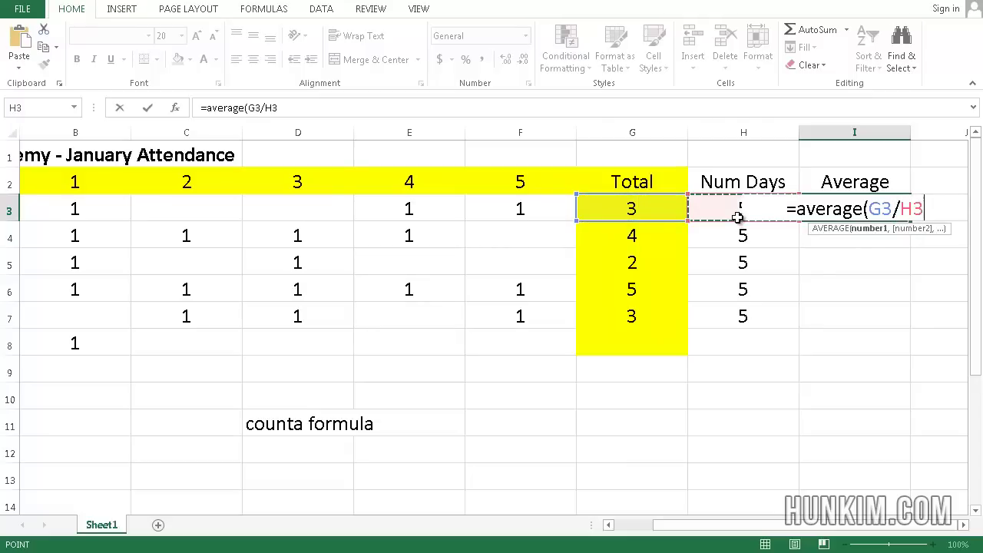
key(Return)
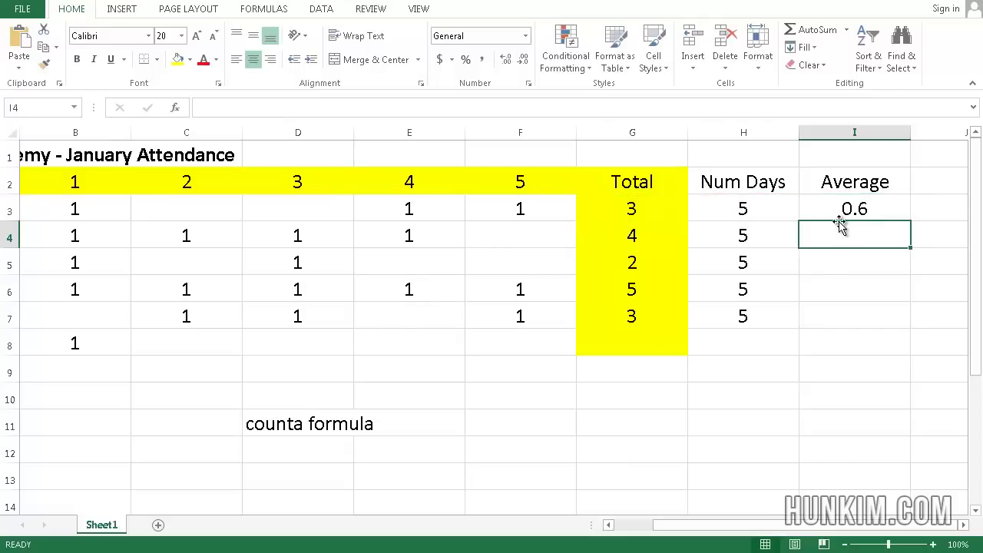
click(852, 201)
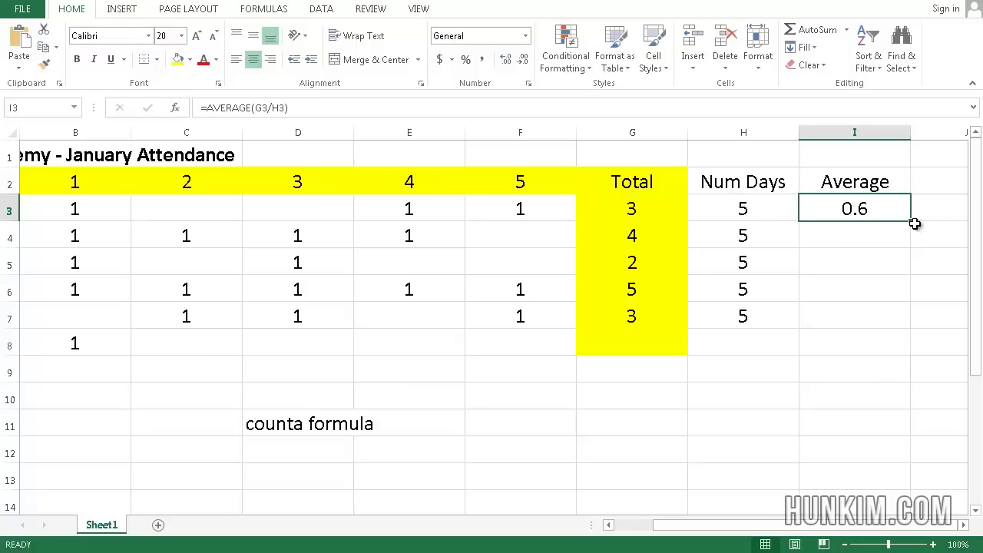
Copy the I3 average down to I7 and format I3:I7 as percentages (60%, 80%, 40%, 100%, 60%).
drag(913, 221, 919, 316)
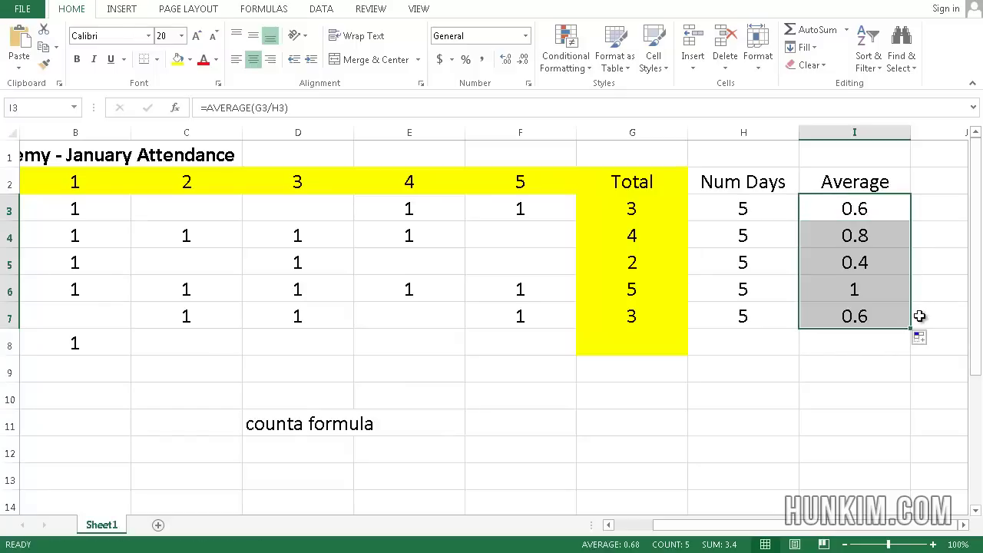
click(466, 62)
click(726, 218)
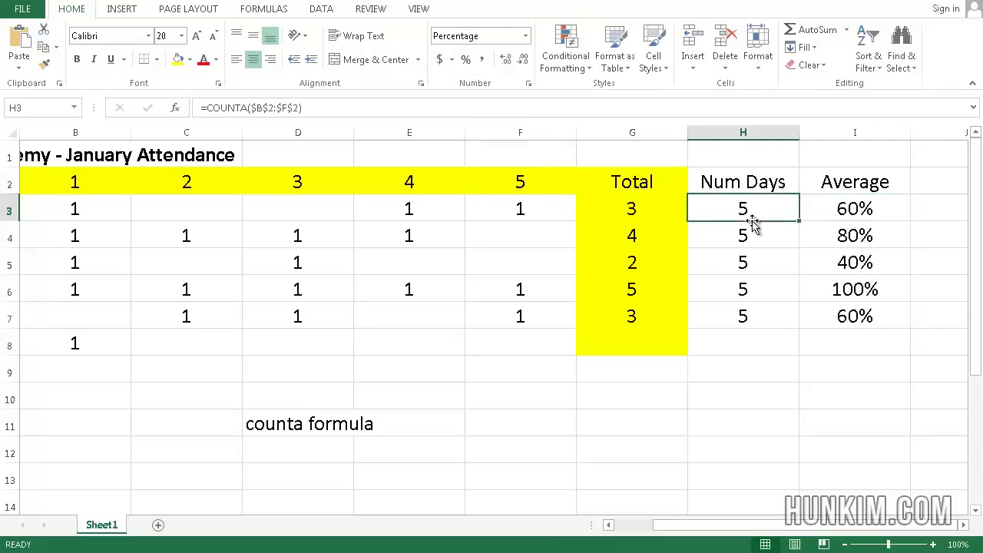